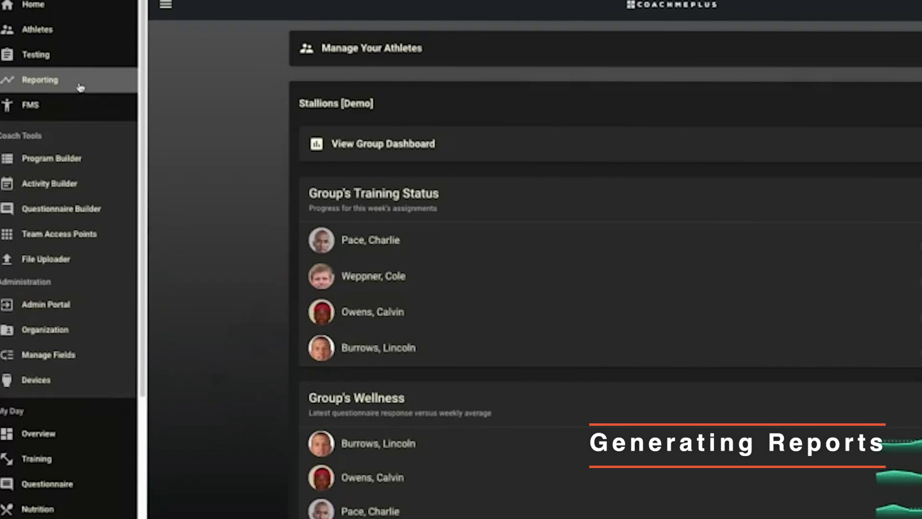
Step: Go to Reporting > Quick Report to load the report form for 01/03/2023–01/10/2023
{"action": "left_click", "coordinate": [81, 87]}
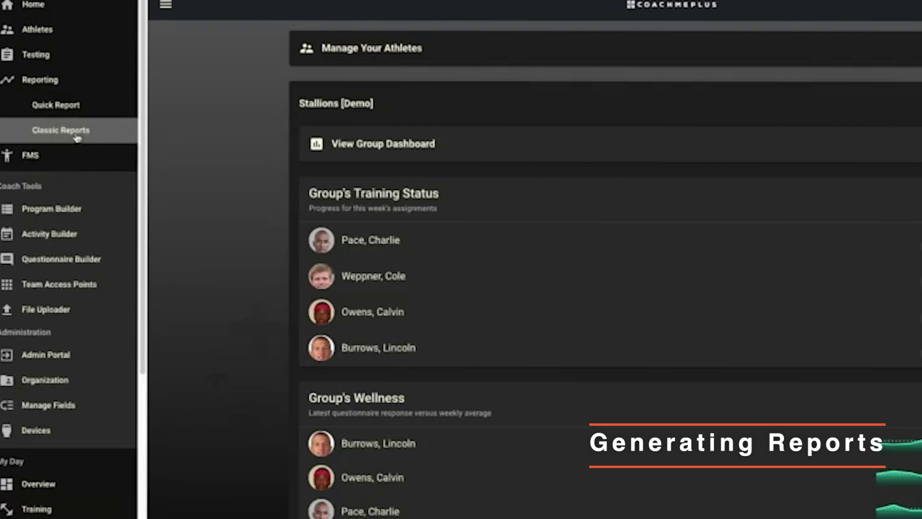
{"action": "left_click", "coordinate": [77, 110]}
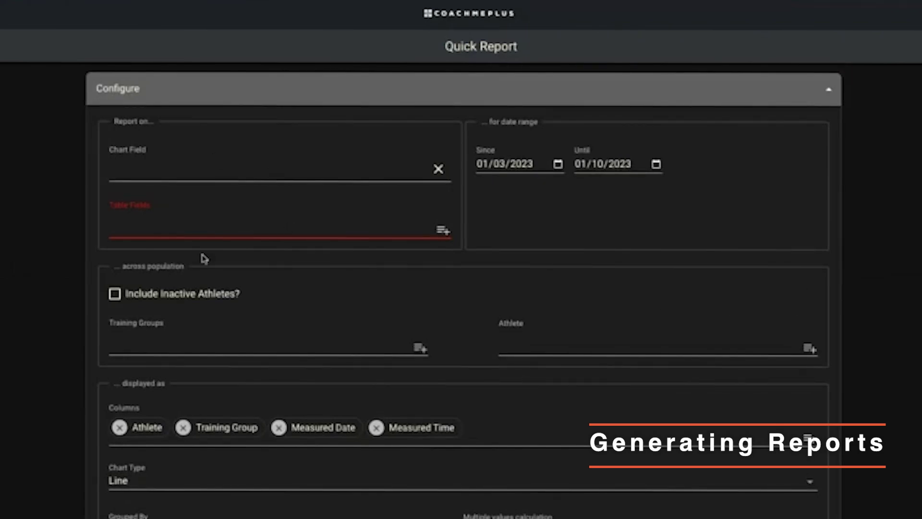
Step: Open the Table Fields picker and browse the available field list
{"action": "left_click", "coordinate": [229, 227]}
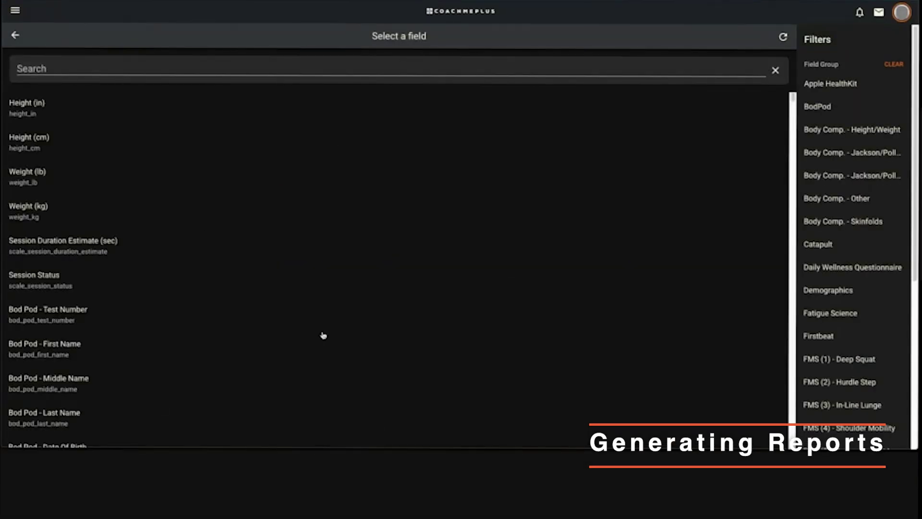
{"action": "scroll", "coordinate": [191, 274], "scroll_direction": "down", "scroll_amount": 10}
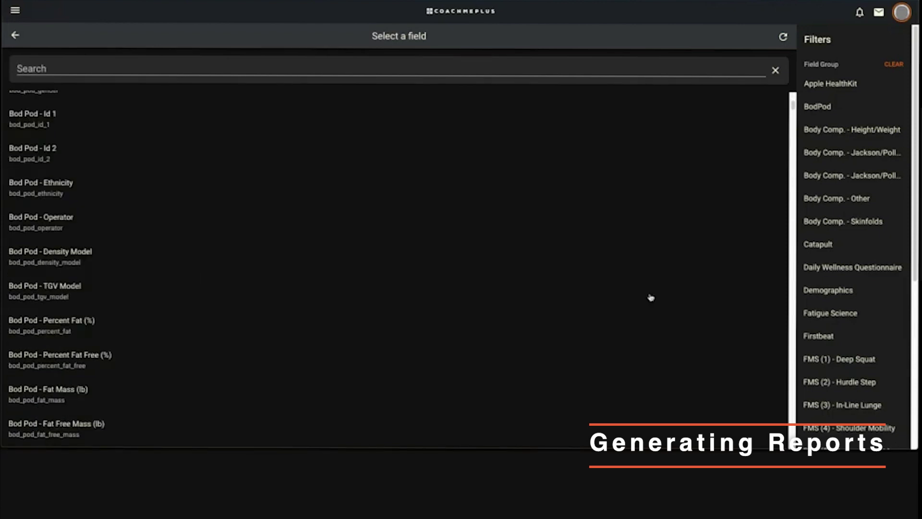
{"action": "scroll", "coordinate": [634, 327], "scroll_direction": "down", "scroll_amount": 6}
{"action": "scroll", "coordinate": [615, 351], "scroll_direction": "down", "scroll_amount": 5}
{"action": "scroll", "coordinate": [615, 351], "scroll_direction": "up", "scroll_amount": 20}
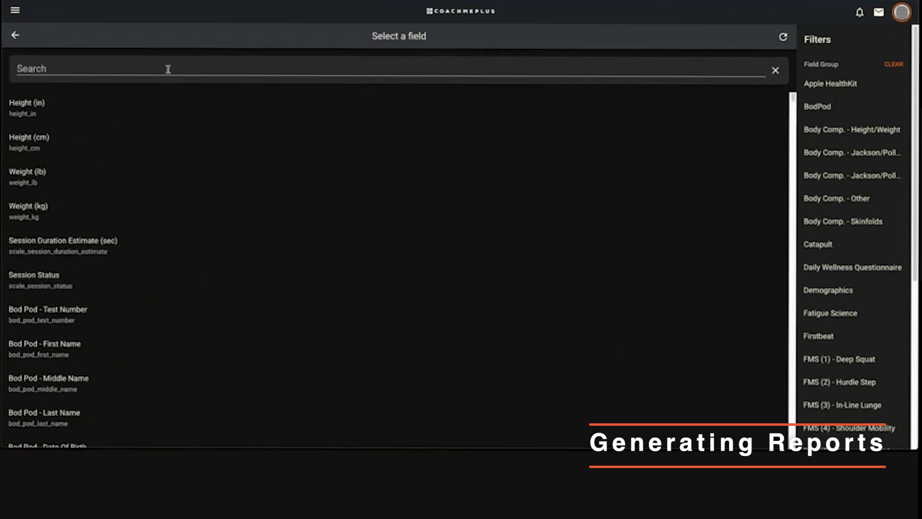
{"action": "left_click", "coordinate": [226, 63]}
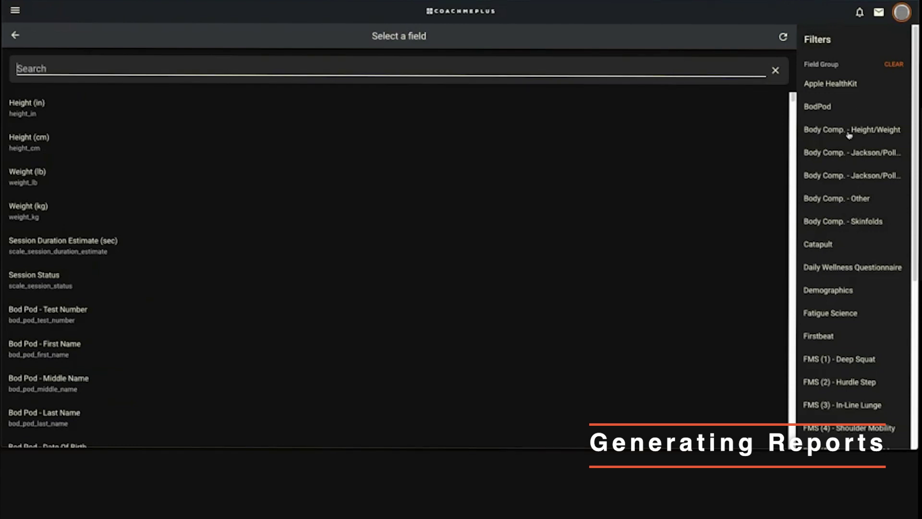
{"action": "scroll", "coordinate": [861, 348], "scroll_direction": "down", "scroll_amount": 5}
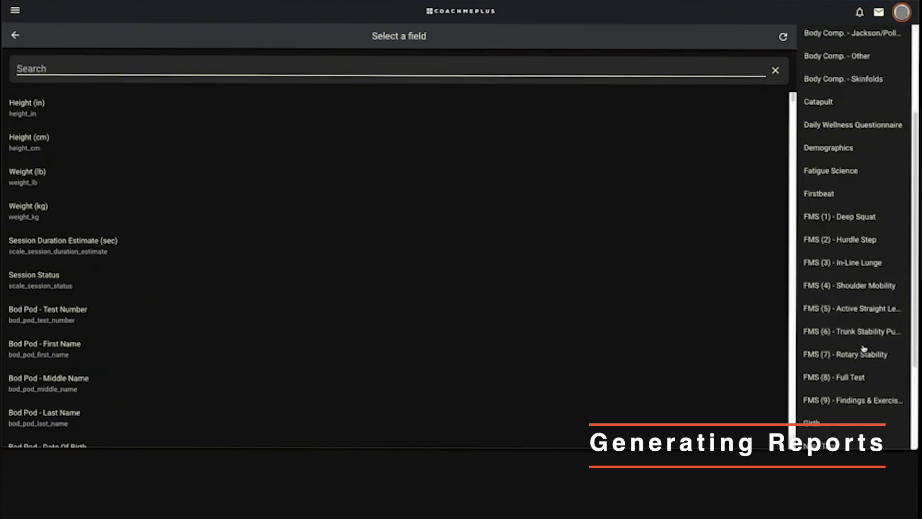
{"action": "scroll", "coordinate": [864, 344], "scroll_direction": "up", "scroll_amount": 1}
{"action": "scroll", "coordinate": [866, 349], "scroll_direction": "down", "scroll_amount": 1}
{"action": "scroll", "coordinate": [860, 365], "scroll_direction": "down", "scroll_amount": 1}
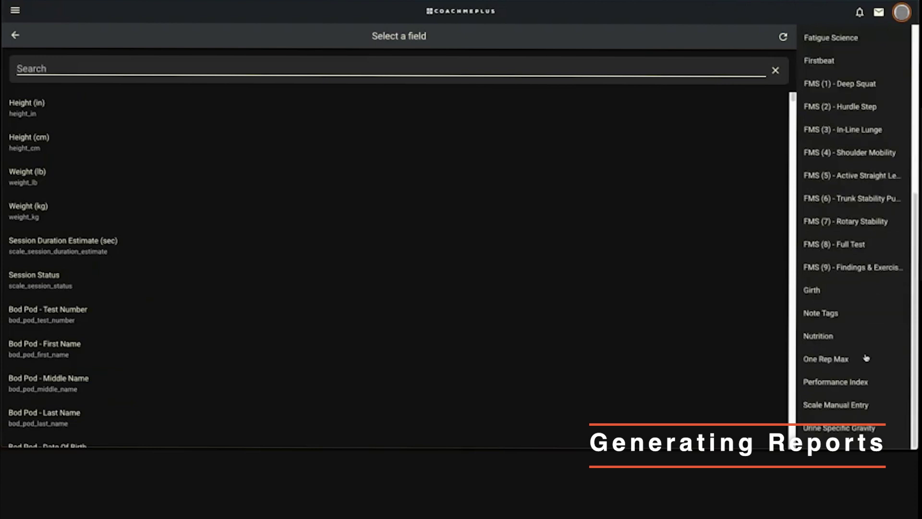
Step: Filter the picker to Nutrition and add every Nutrition field, Quantity through Caffeine
{"action": "left_click", "coordinate": [832, 339]}
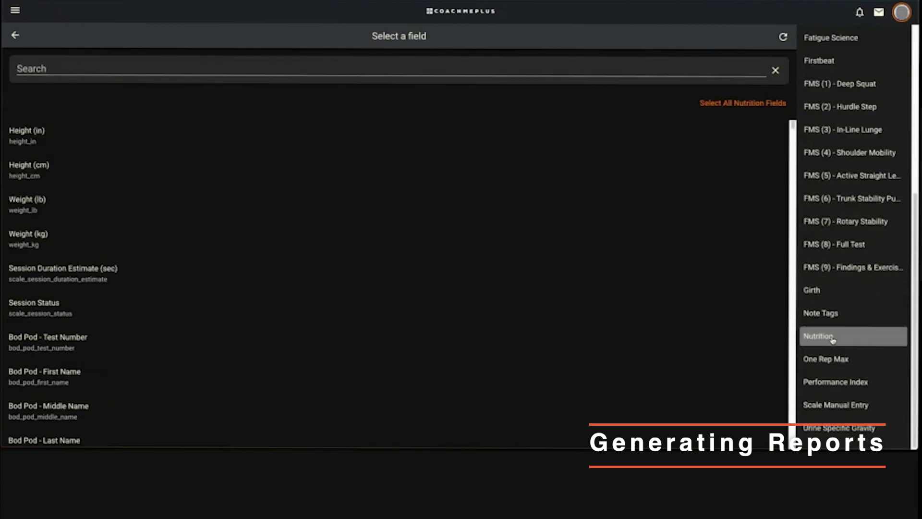
{"action": "scroll", "coordinate": [282, 236], "scroll_direction": "down", "scroll_amount": 5}
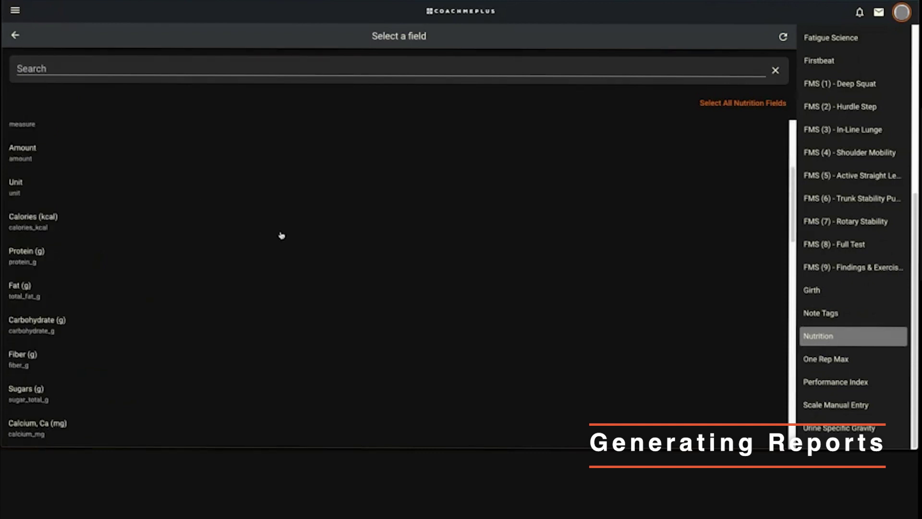
{"action": "scroll", "coordinate": [337, 249], "scroll_direction": "down", "scroll_amount": 5}
{"action": "scroll", "coordinate": [391, 261], "scroll_direction": "down", "scroll_amount": 1}
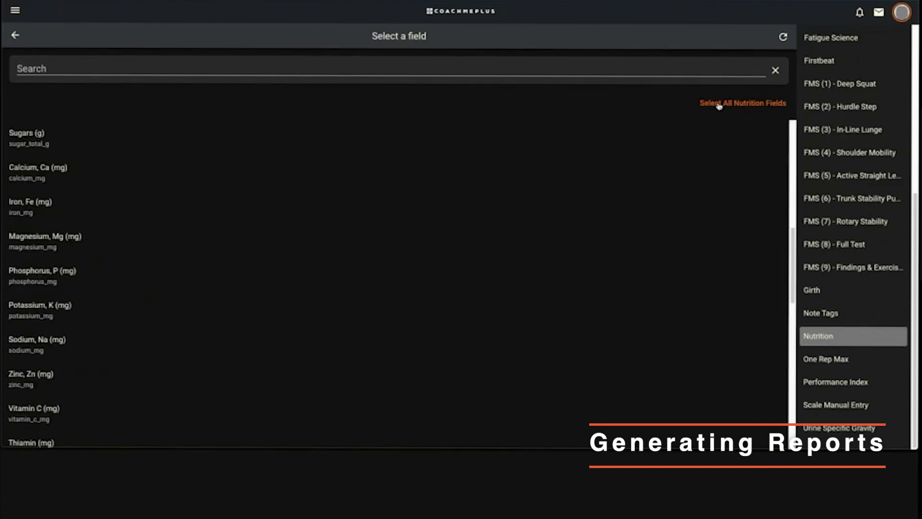
{"action": "left_click", "coordinate": [720, 104]}
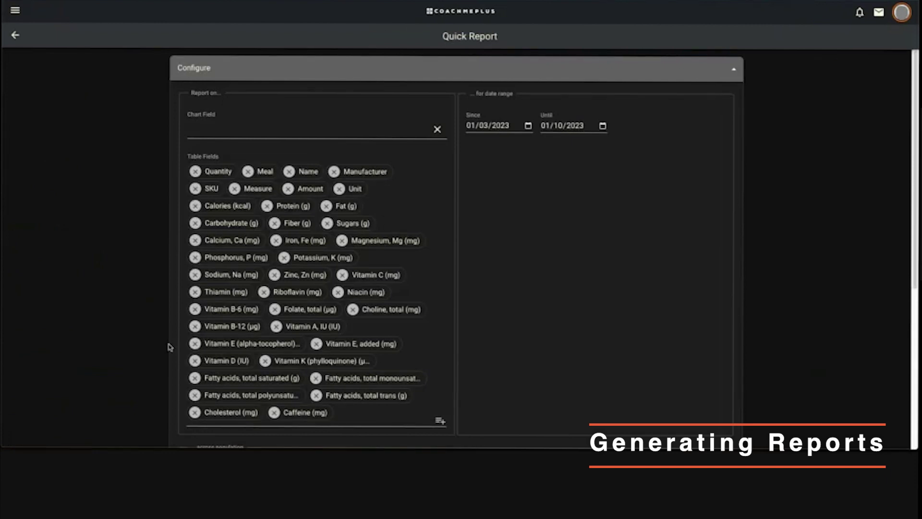
Step: Search the Chart Field list for 'calor' and choose Calories (kcal)
{"action": "left_click", "coordinate": [218, 135]}
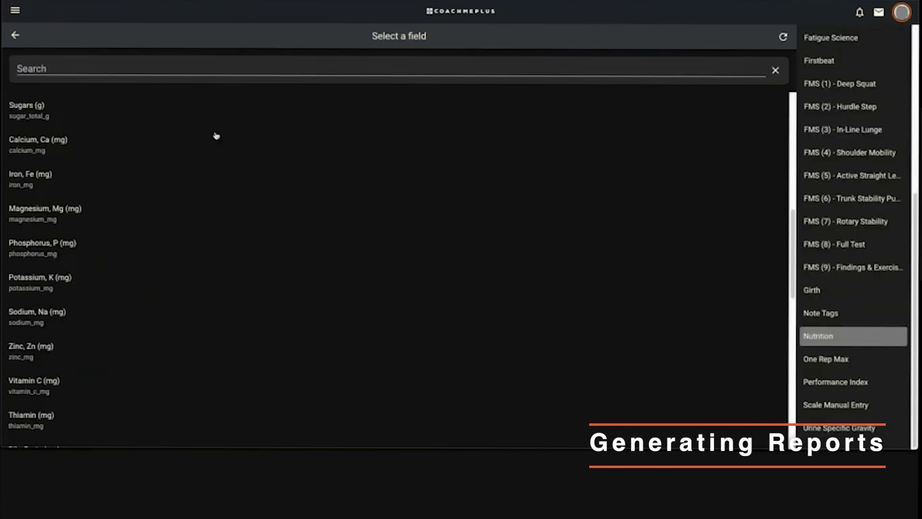
{"action": "left_click", "coordinate": [129, 68]}
{"action": "type", "text": "calor"}
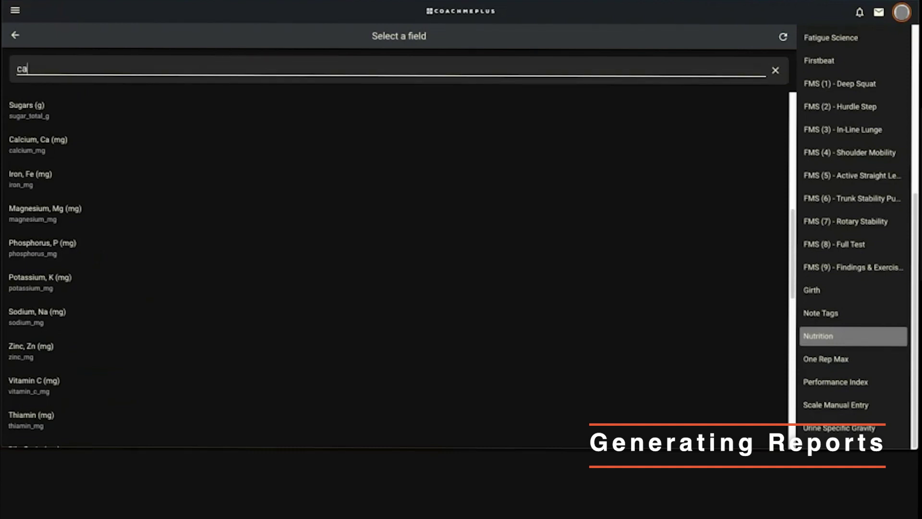
{"action": "left_click", "coordinate": [33, 106]}
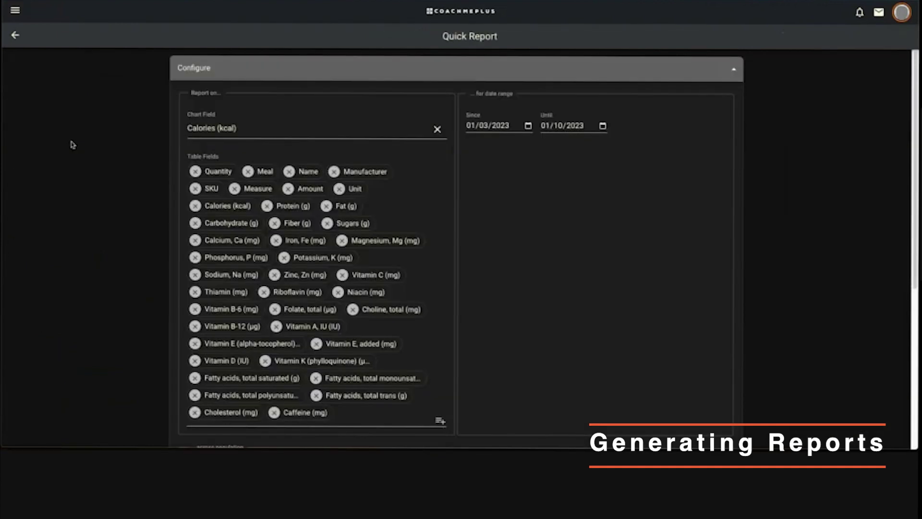
{"action": "scroll", "coordinate": [451, 242], "scroll_direction": "down", "scroll_amount": 1}
{"action": "scroll", "coordinate": [451, 241], "scroll_direction": "up", "scroll_amount": 1}
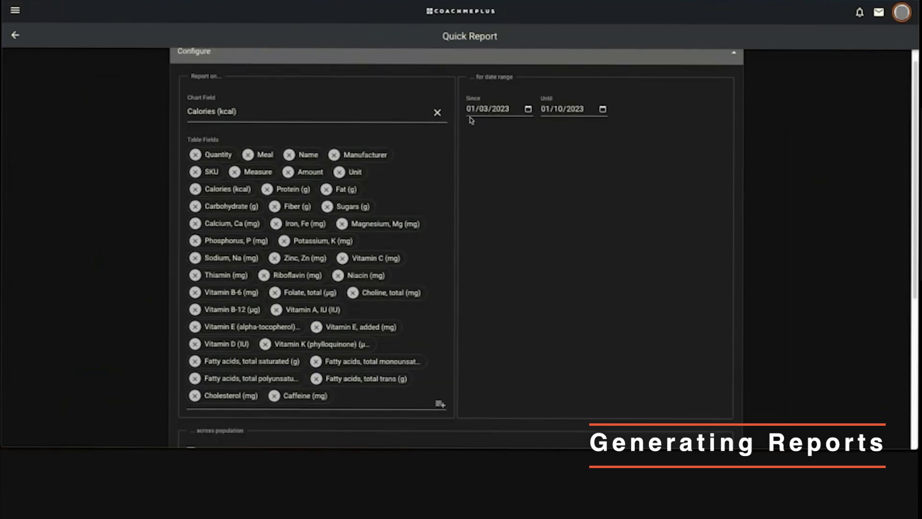
{"action": "left_click", "coordinate": [528, 109]}
{"action": "left_click", "coordinate": [543, 126]}
{"action": "left_click", "coordinate": [558, 126]}
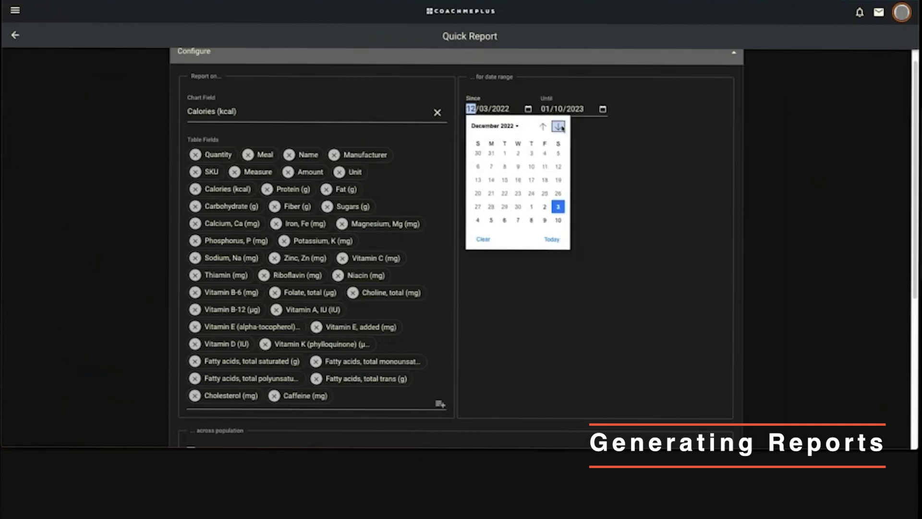
{"action": "left_click", "coordinate": [560, 127]}
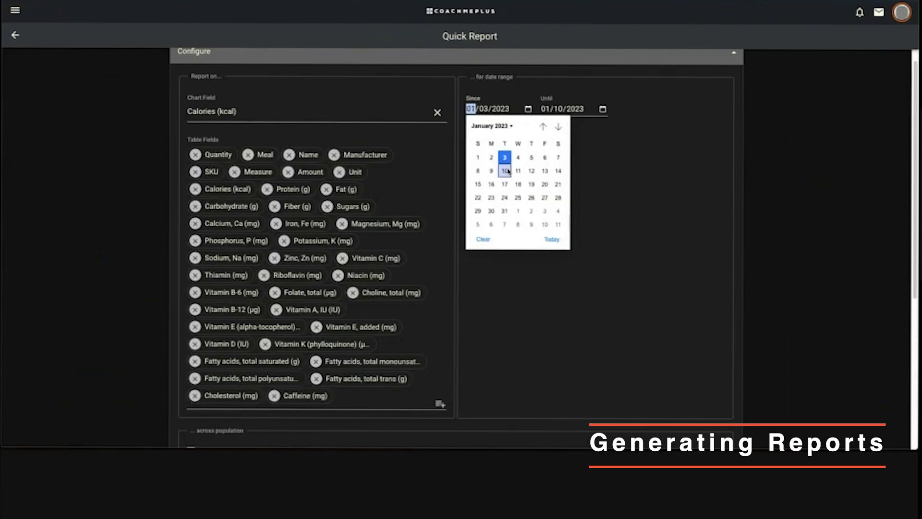
{"action": "scroll", "coordinate": [595, 290], "scroll_direction": "down", "scroll_amount": 4}
{"action": "scroll", "coordinate": [176, 253], "scroll_direction": "down", "scroll_amount": 1}
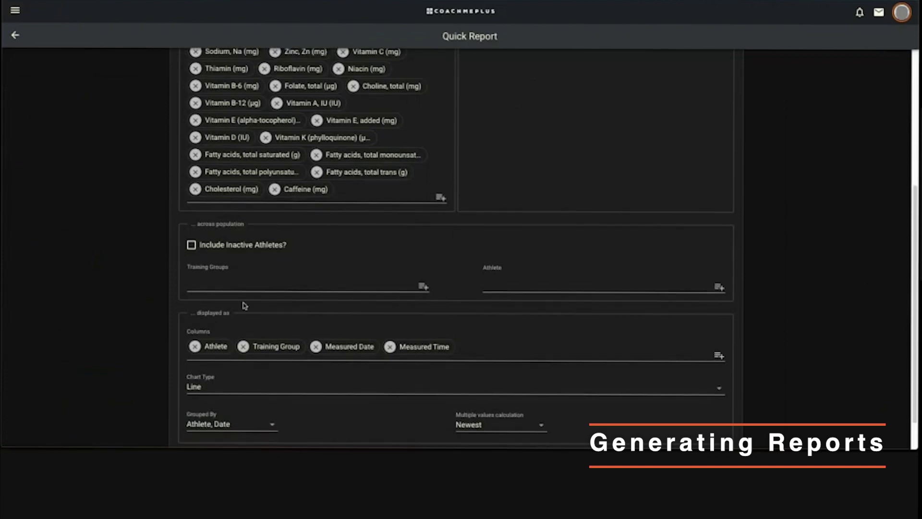
{"action": "scroll", "coordinate": [427, 241], "scroll_direction": "down", "scroll_amount": 1}
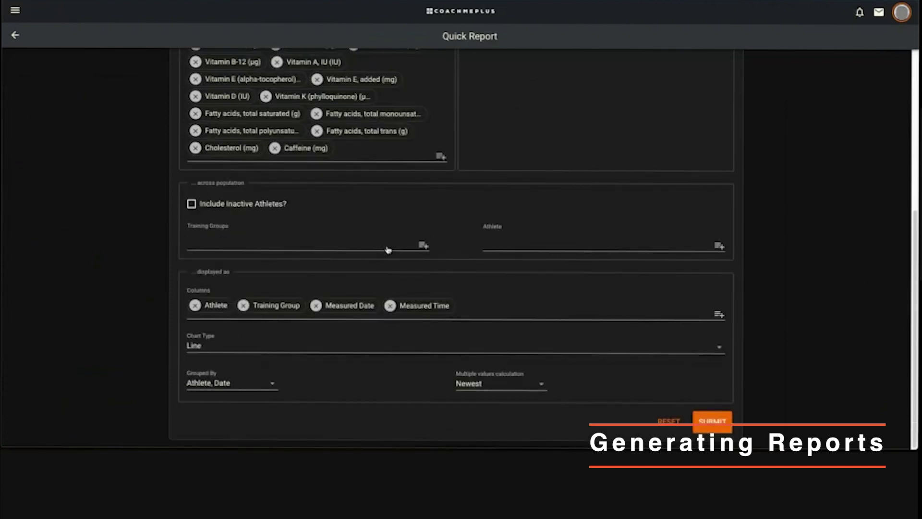
Step: Pick Stallions [Demo] as the training group, leaving the athlete picker unselected
{"action": "left_click", "coordinate": [294, 246]}
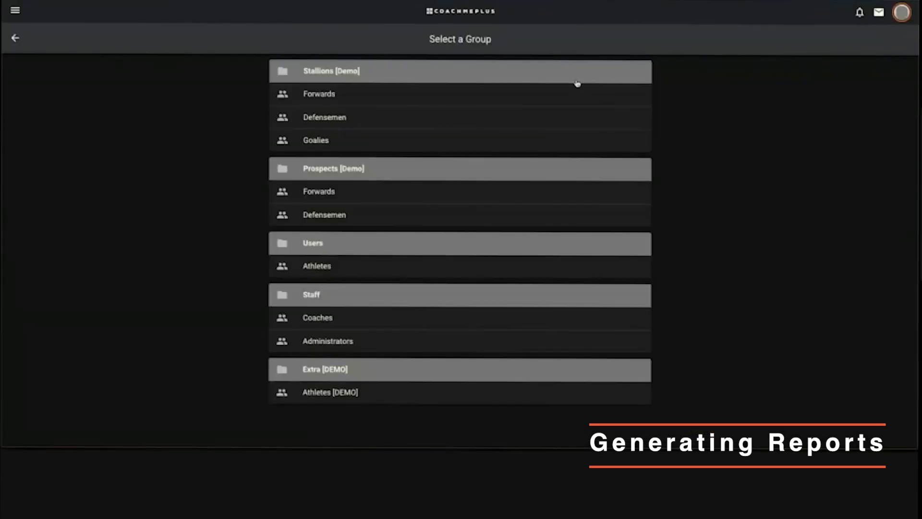
{"action": "left_click", "coordinate": [314, 75]}
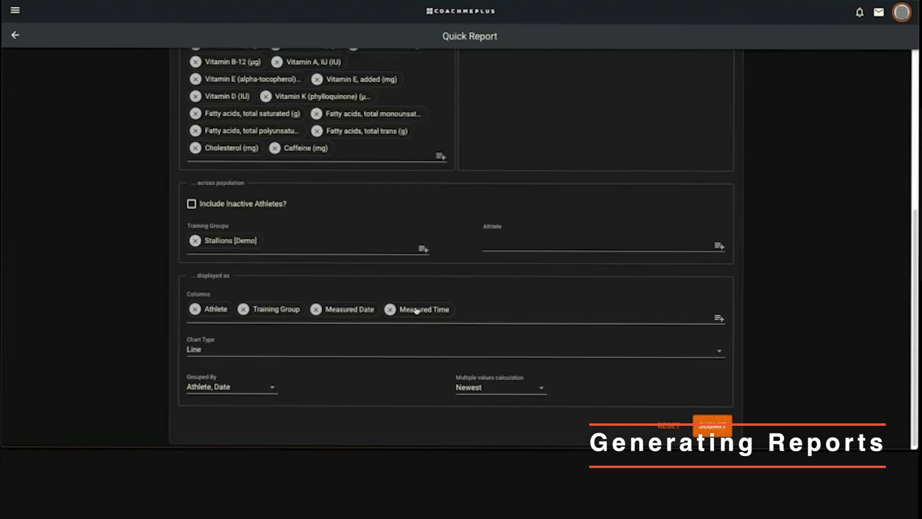
{"action": "left_click", "coordinate": [542, 247]}
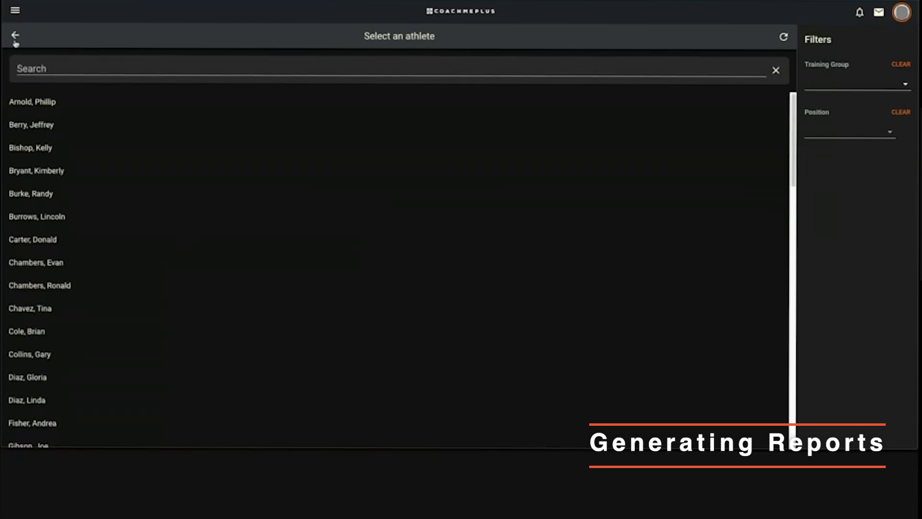
{"action": "left_click", "coordinate": [880, 83]}
{"action": "left_click", "coordinate": [362, 246]}
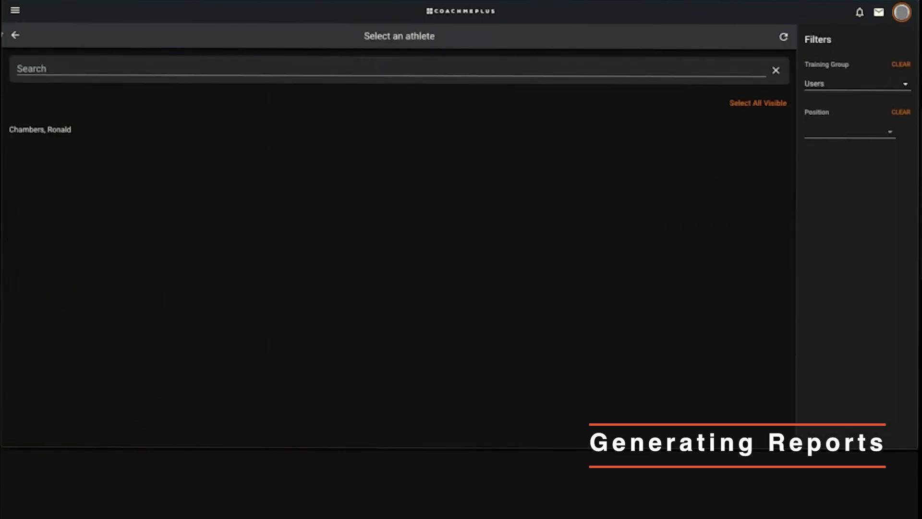
{"action": "left_click", "coordinate": [23, 32]}
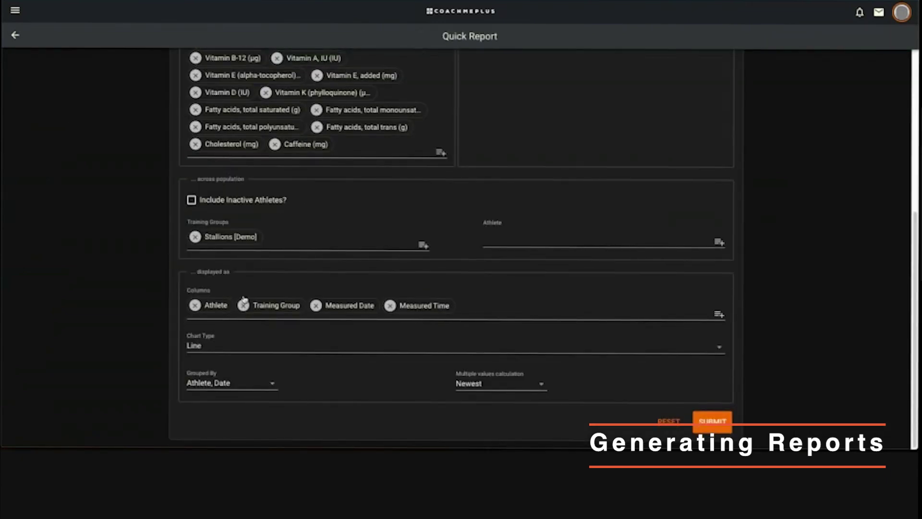
Step: Keep the Line chart, set Multiple values calculation to Sum, and submit the report
{"action": "left_click", "coordinate": [233, 346]}
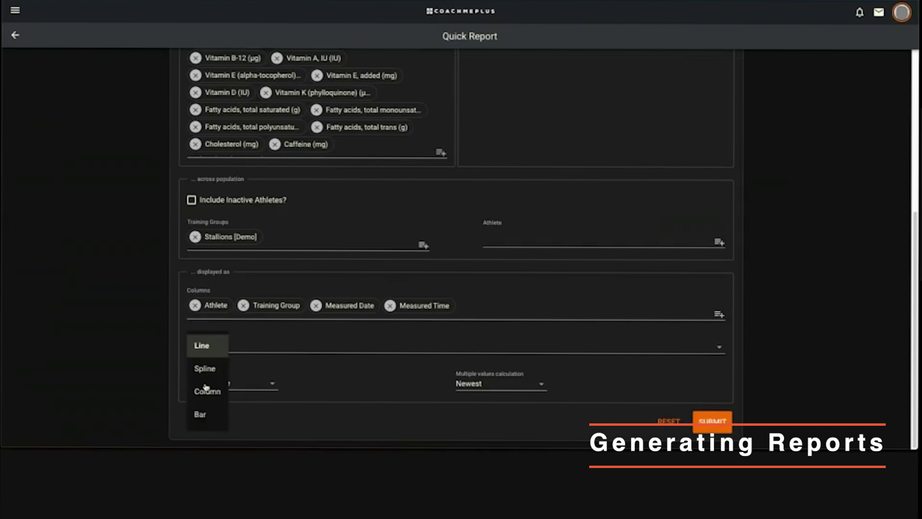
{"action": "left_click", "coordinate": [232, 394]}
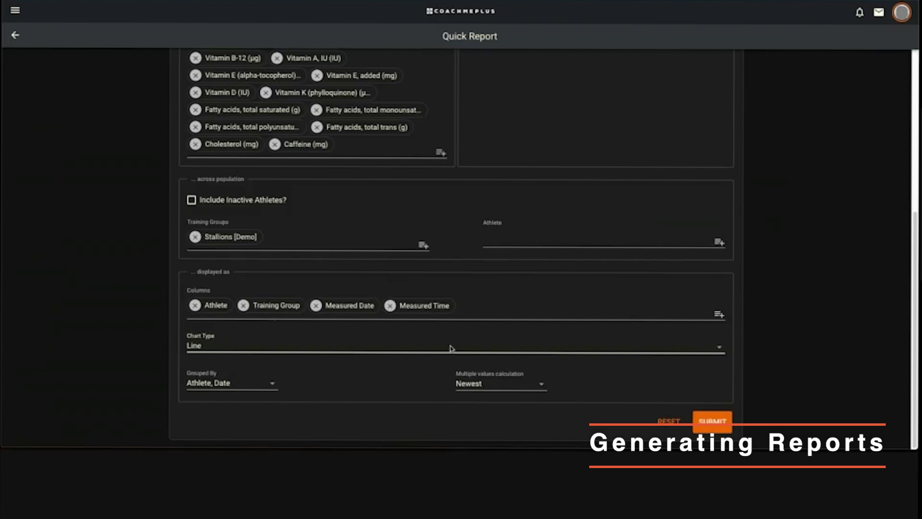
{"action": "left_click", "coordinate": [508, 380]}
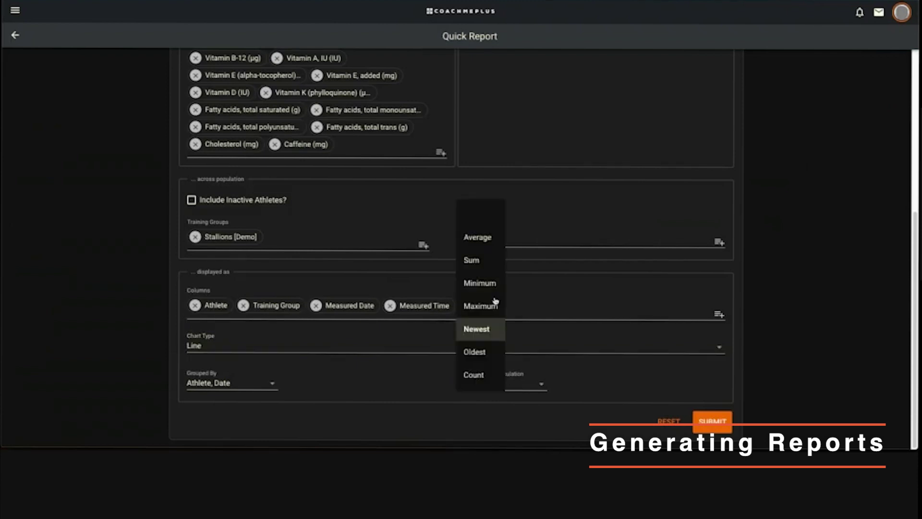
{"action": "left_click", "coordinate": [474, 259]}
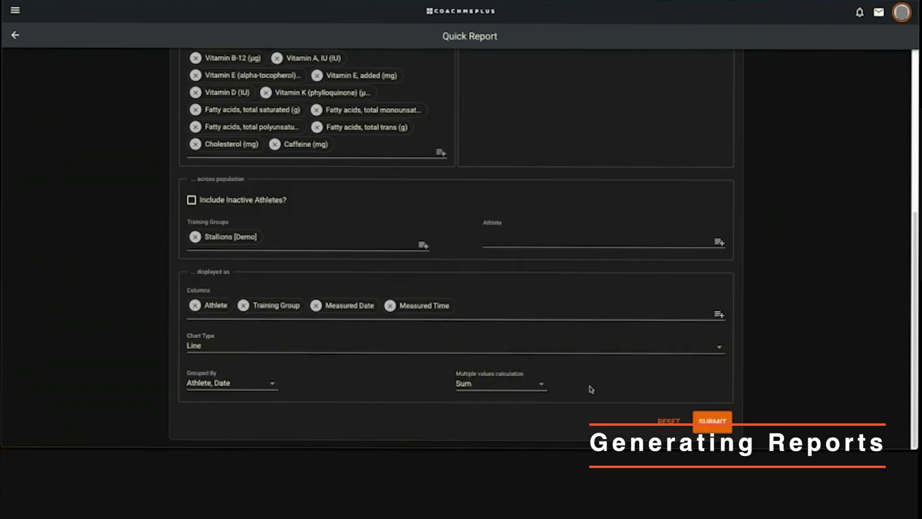
{"action": "left_click", "coordinate": [496, 386]}
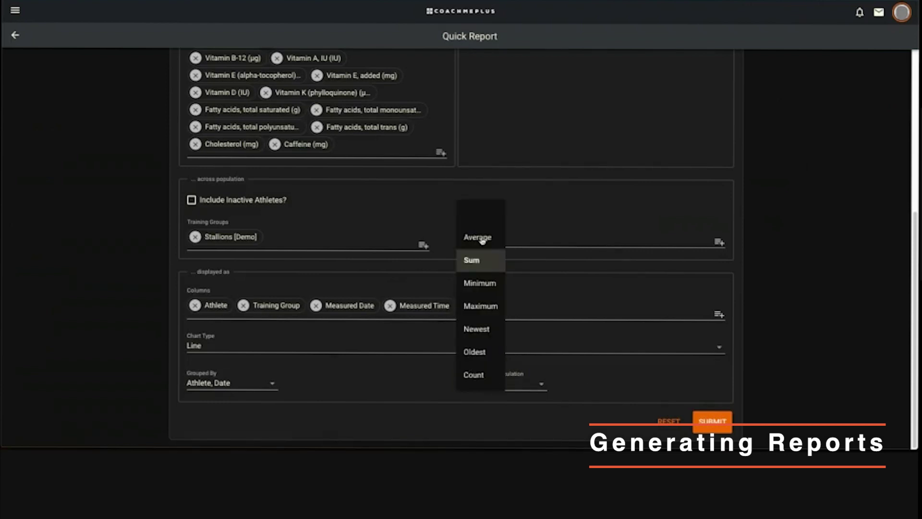
{"action": "left_click", "coordinate": [603, 382]}
{"action": "left_click", "coordinate": [712, 422]}
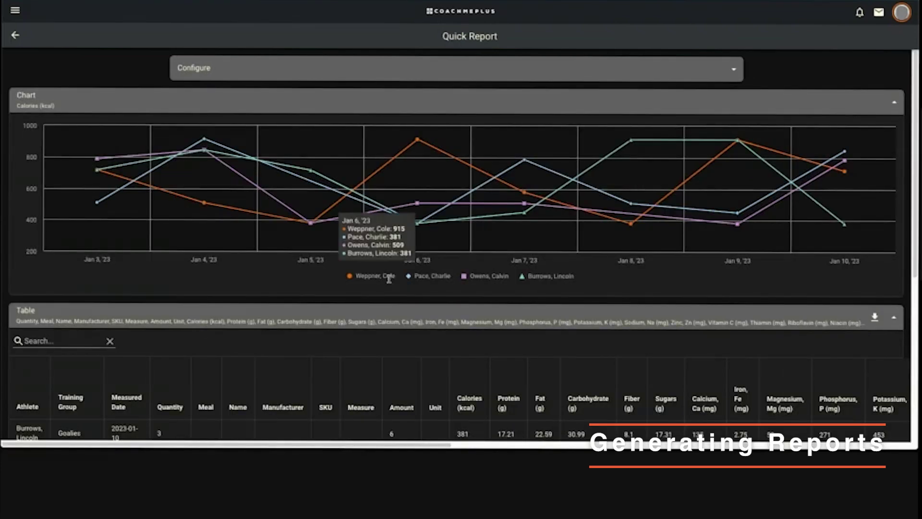
Step: Hide the other athletes' legend entries so the Calories chart shows one athlete's line
{"action": "left_click", "coordinate": [523, 277]}
{"action": "left_click", "coordinate": [488, 276]}
{"action": "left_click", "coordinate": [428, 275]}
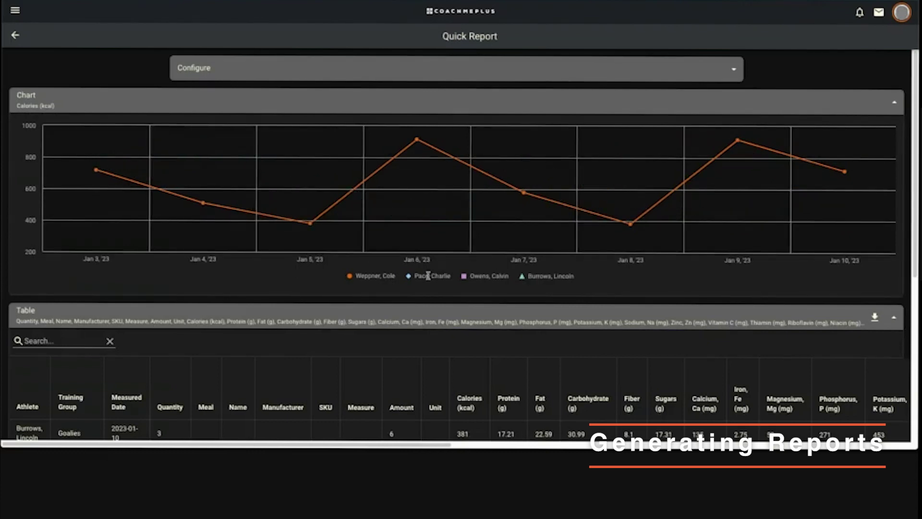
{"action": "left_click", "coordinate": [429, 276]}
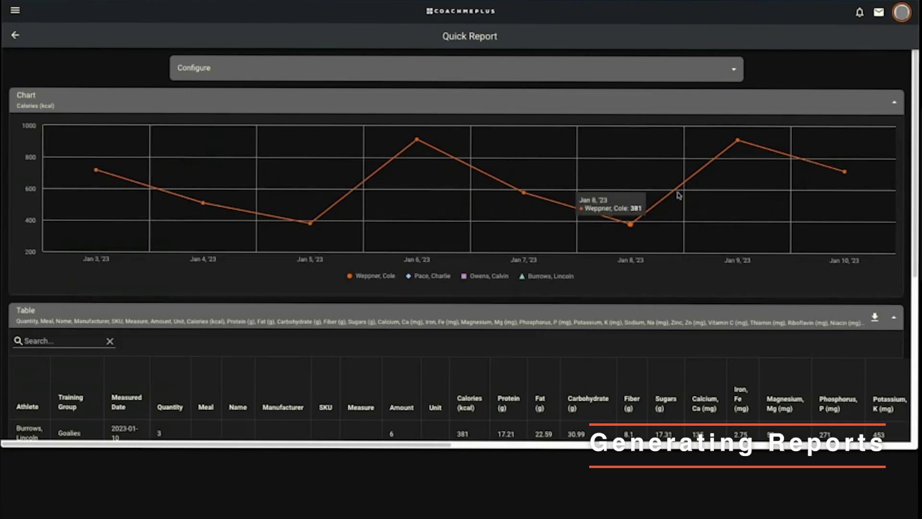
{"action": "scroll", "coordinate": [252, 320], "scroll_direction": "down", "scroll_amount": 4}
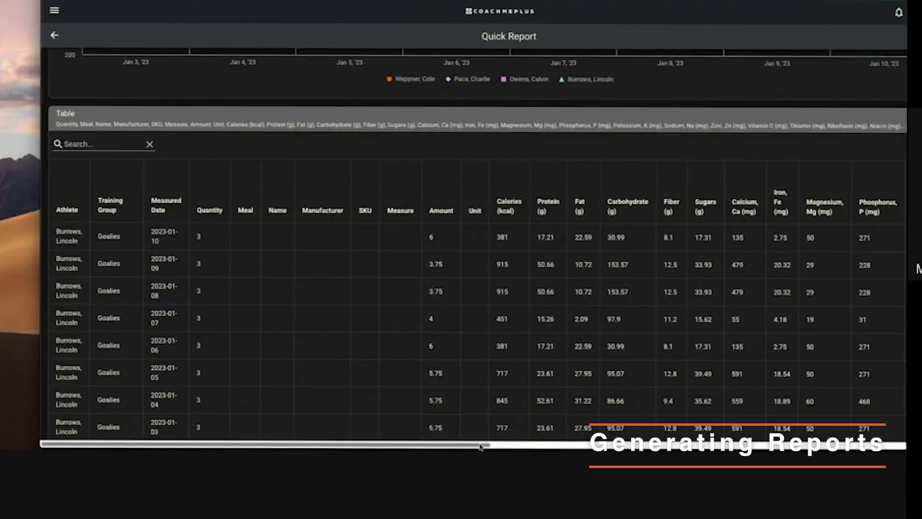
{"action": "mouse_move", "coordinate": [435, 447]}
{"action": "left_mouse_down"}
{"action": "mouse_move", "coordinate": [472, 440]}
{"action": "mouse_move", "coordinate": [442, 442]}
{"action": "left_mouse_up"}
{"action": "scroll", "coordinate": [49, 265], "scroll_direction": "up", "scroll_amount": 2}
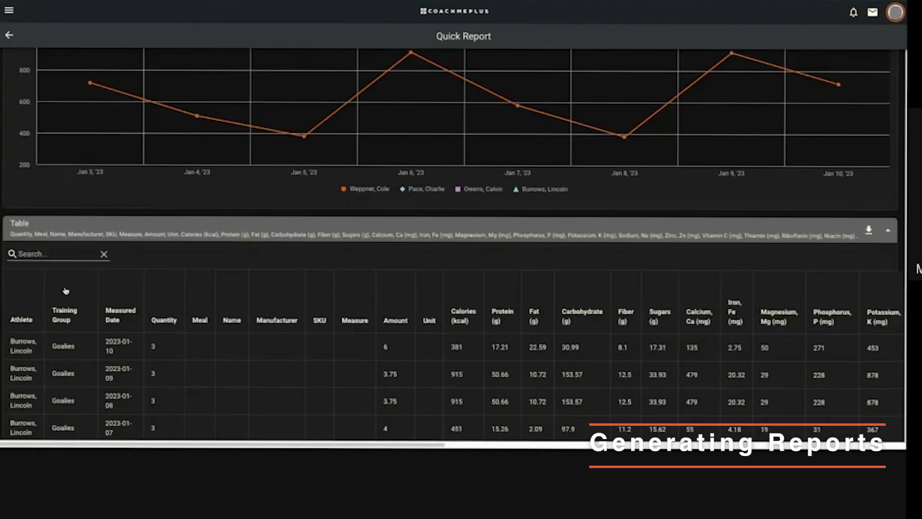
{"action": "scroll", "coordinate": [66, 290], "scroll_direction": "down", "scroll_amount": 3}
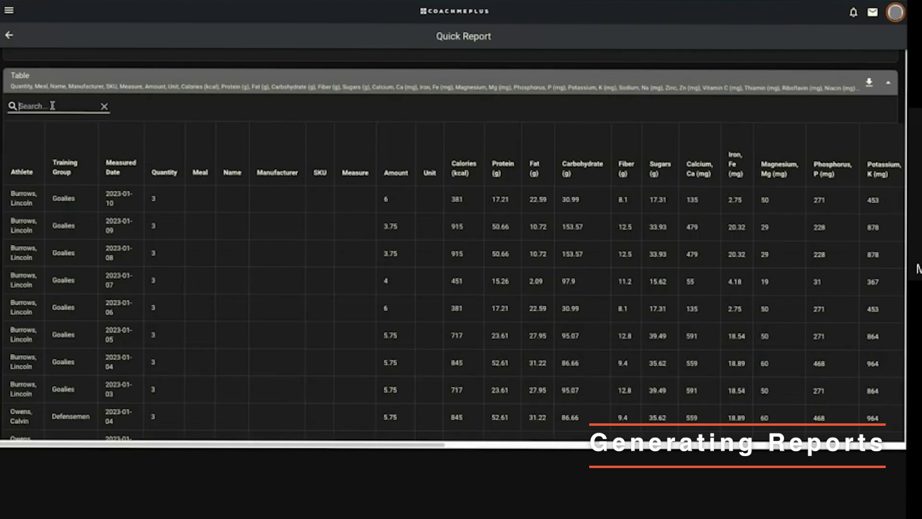
{"action": "type", "text": "salad"}
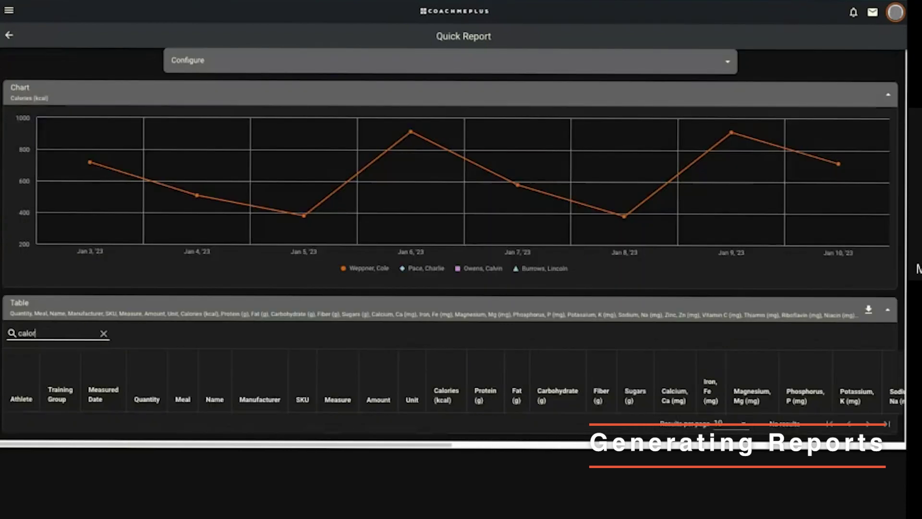
{"action": "key", "text": "BackSpace"}
{"action": "key", "text": "BackSpace"}
{"action": "key", "text": "BackSpace"}
{"action": "key", "text": "BackSpace"}
{"action": "key", "text": "BackSpace"}
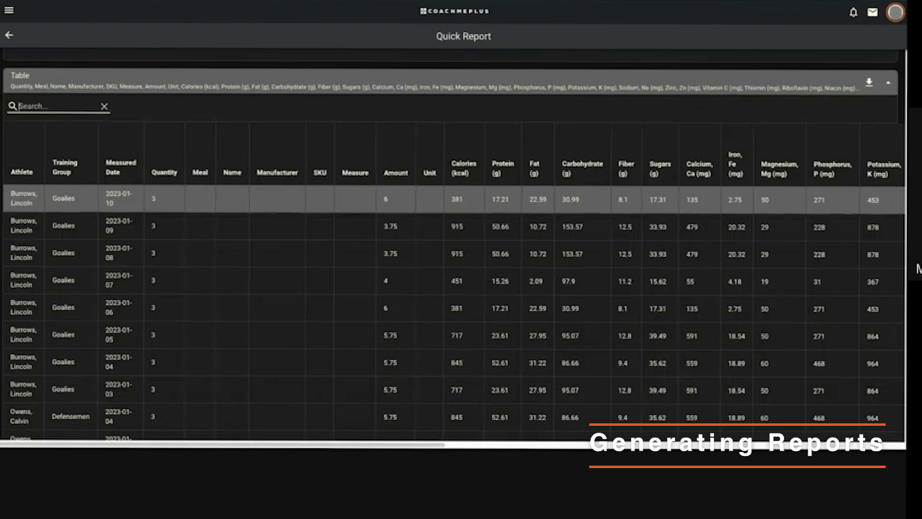
{"action": "scroll", "coordinate": [705, 312], "scroll_direction": "up", "scroll_amount": 5}
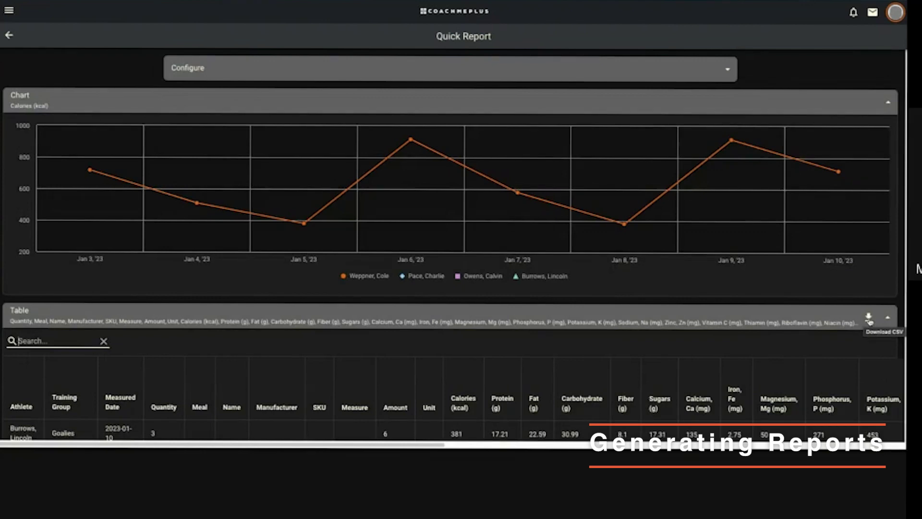
Step: Download the nutrition table in CSV Format
{"action": "left_click", "coordinate": [869, 318]}
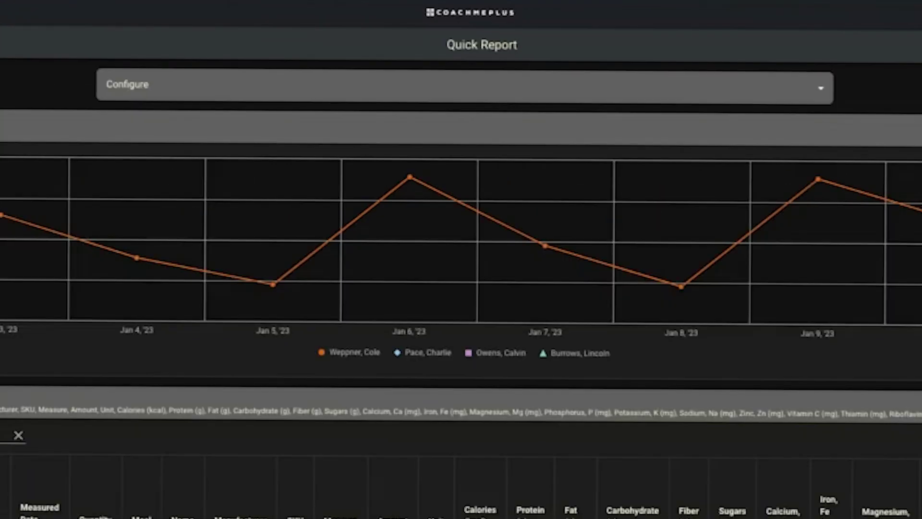
{"action": "mouse_move", "coordinate": [301, 223]}
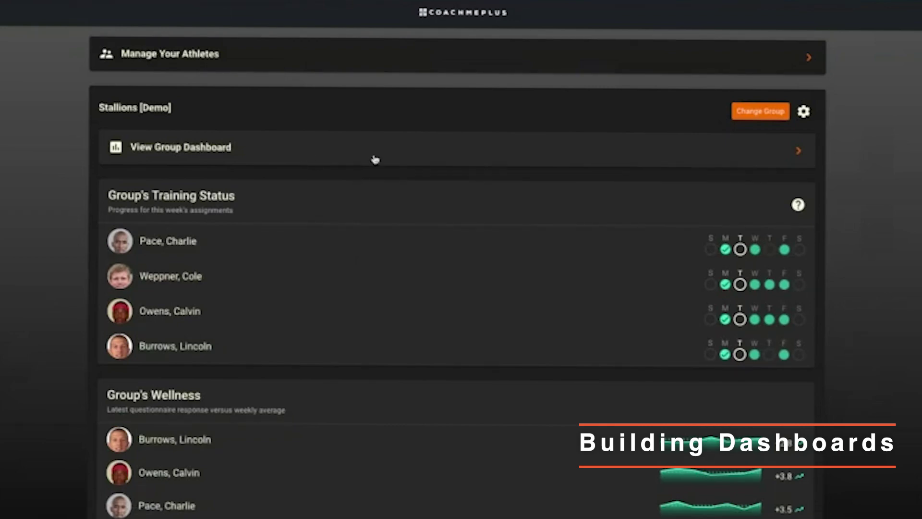
Step: Open the Stallions [Demo] group dashboard via View Group Dashboard
{"action": "left_click", "coordinate": [177, 152]}
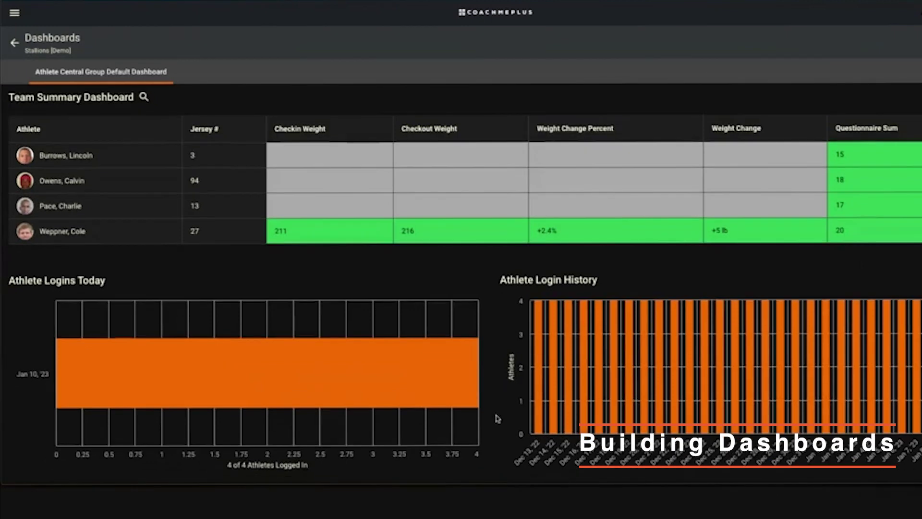
{"action": "mouse_move", "coordinate": [215, 420]}
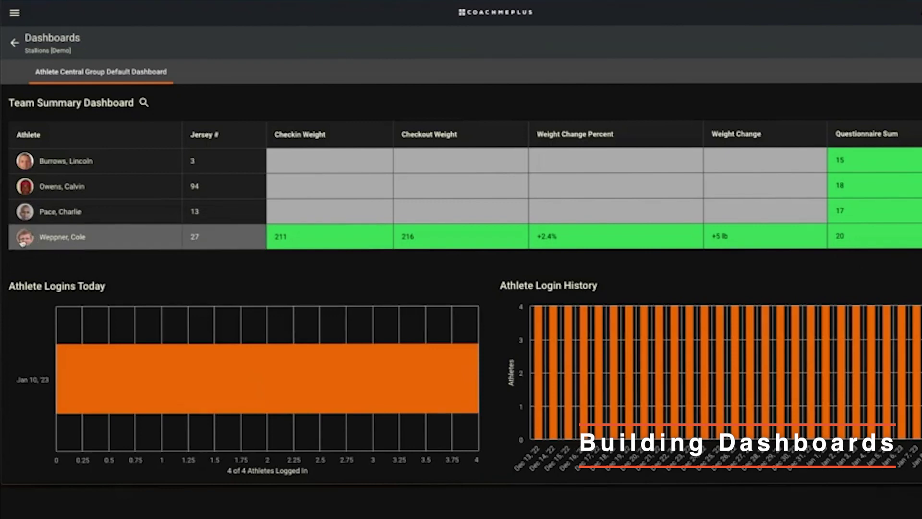
{"action": "left_click", "coordinate": [31, 243]}
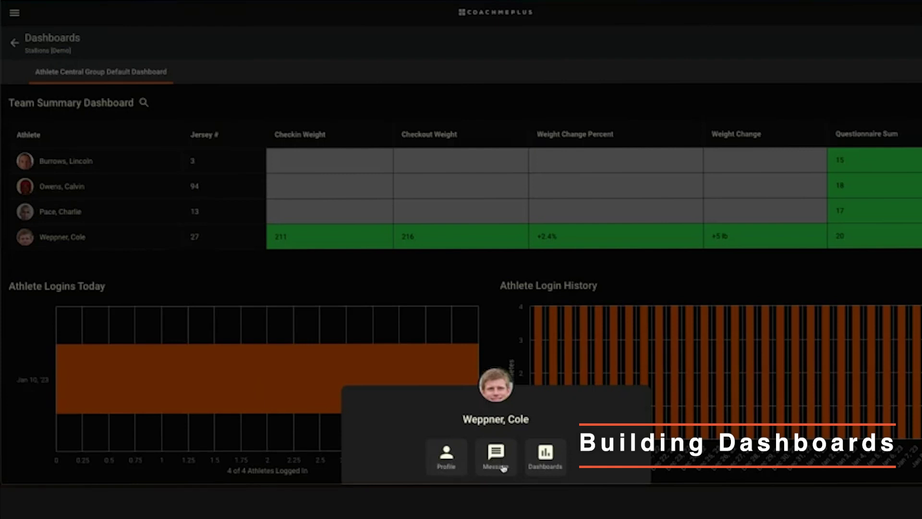
Step: Open the jersey 27 athlete's dashboards and review the body weight, wellness and soreness charts
{"action": "left_click", "coordinate": [544, 458]}
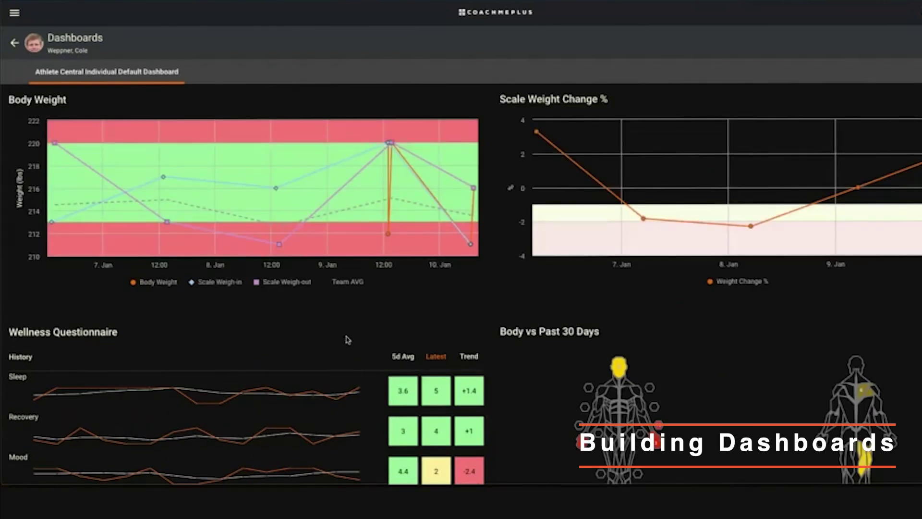
{"action": "scroll", "coordinate": [351, 336], "scroll_direction": "down", "scroll_amount": 1}
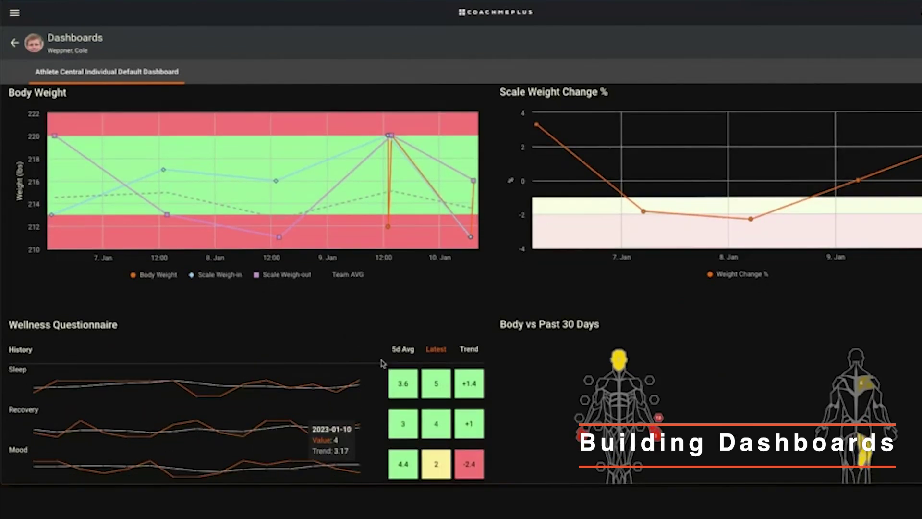
{"action": "scroll", "coordinate": [382, 364], "scroll_direction": "up", "scroll_amount": 1}
{"action": "scroll", "coordinate": [705, 111], "scroll_direction": "down", "scroll_amount": 5}
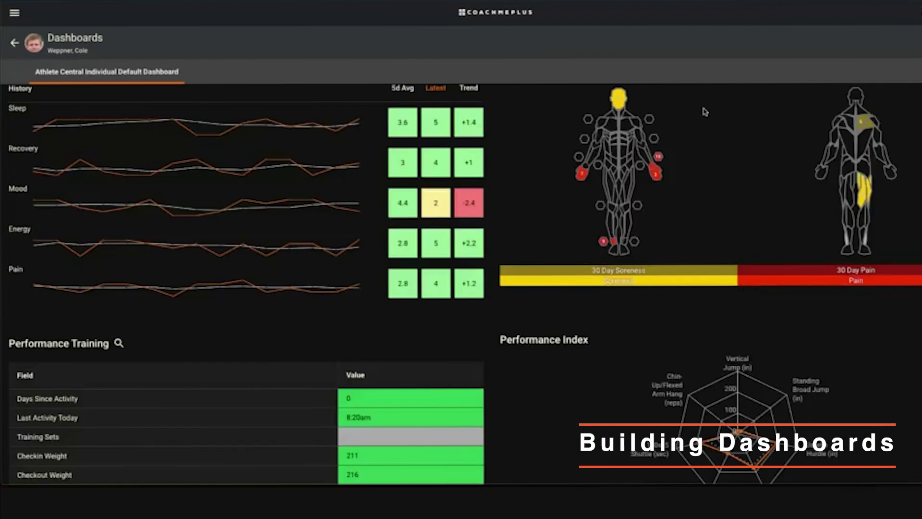
{"action": "scroll", "coordinate": [705, 112], "scroll_direction": "down", "scroll_amount": 1}
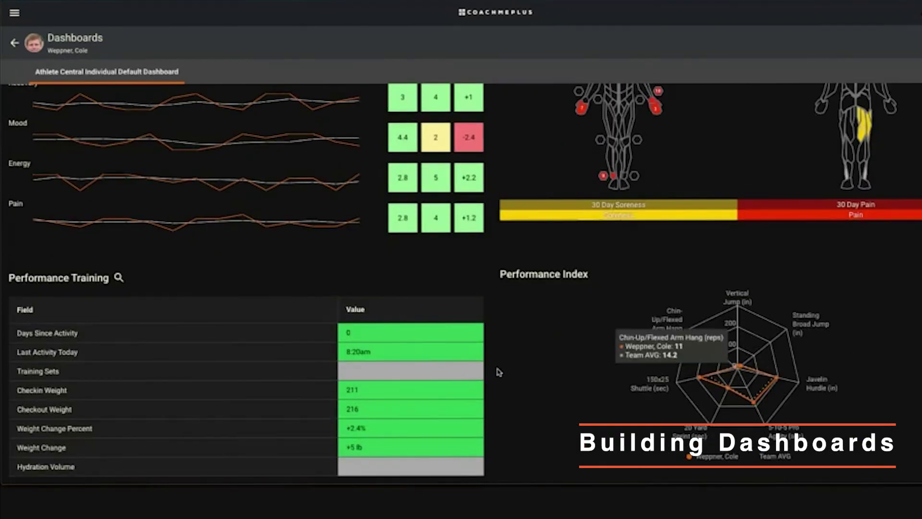
{"action": "scroll", "coordinate": [501, 371], "scroll_direction": "up", "scroll_amount": 1}
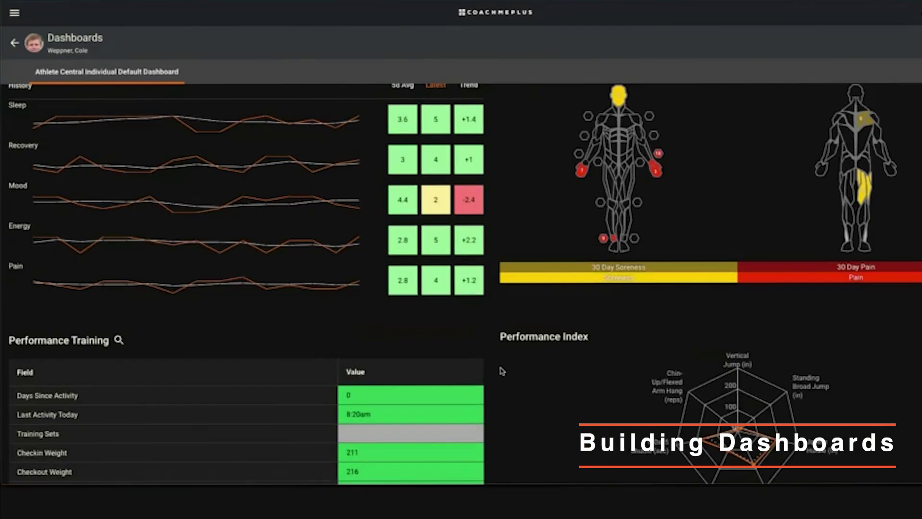
{"action": "scroll", "coordinate": [503, 372], "scroll_direction": "up", "scroll_amount": 2}
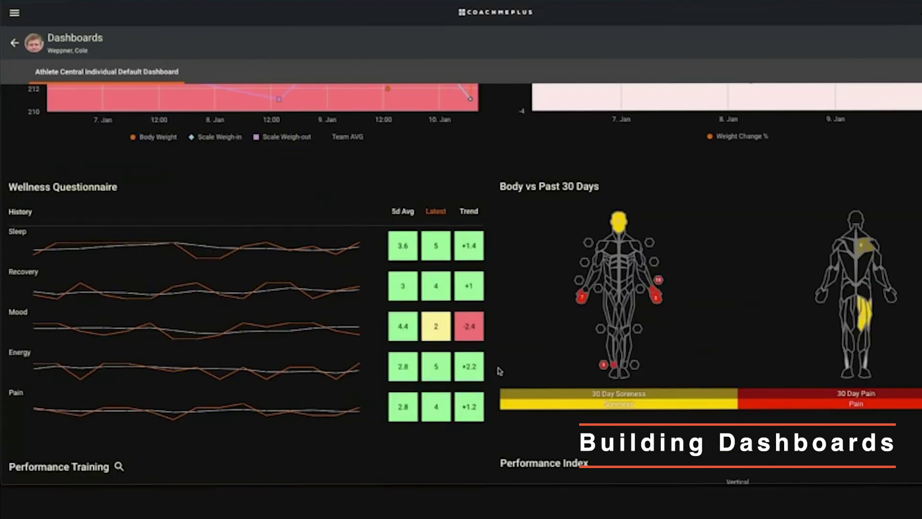
{"action": "scroll", "coordinate": [499, 371], "scroll_direction": "up", "scroll_amount": 3}
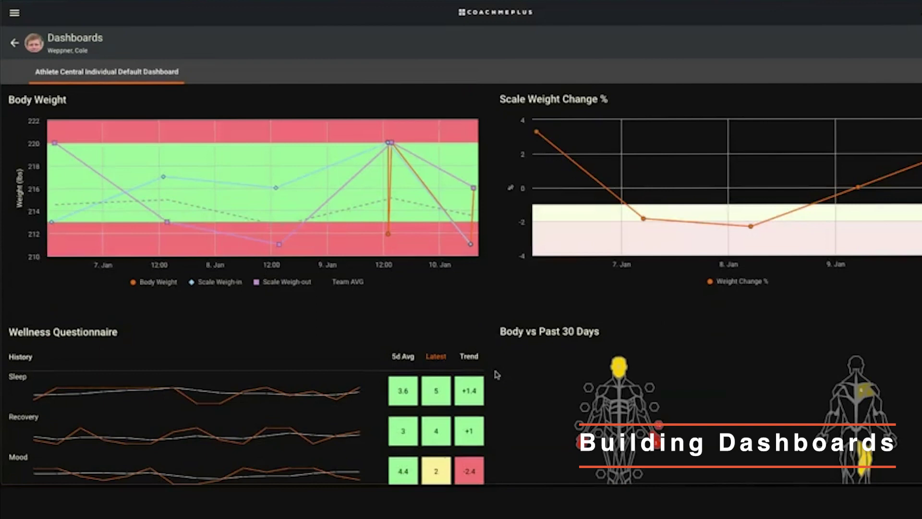
{"action": "scroll", "coordinate": [498, 374], "scroll_direction": "down", "scroll_amount": 4}
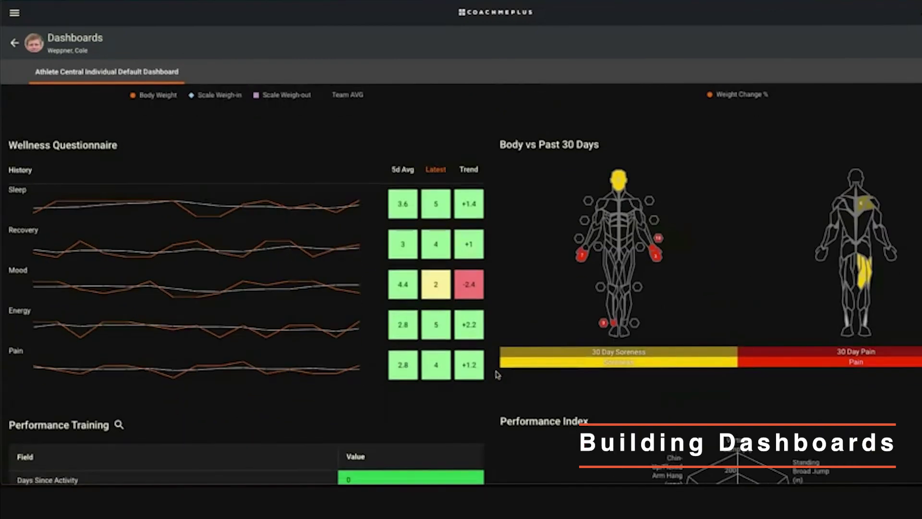
{"action": "scroll", "coordinate": [498, 375], "scroll_direction": "up", "scroll_amount": 4}
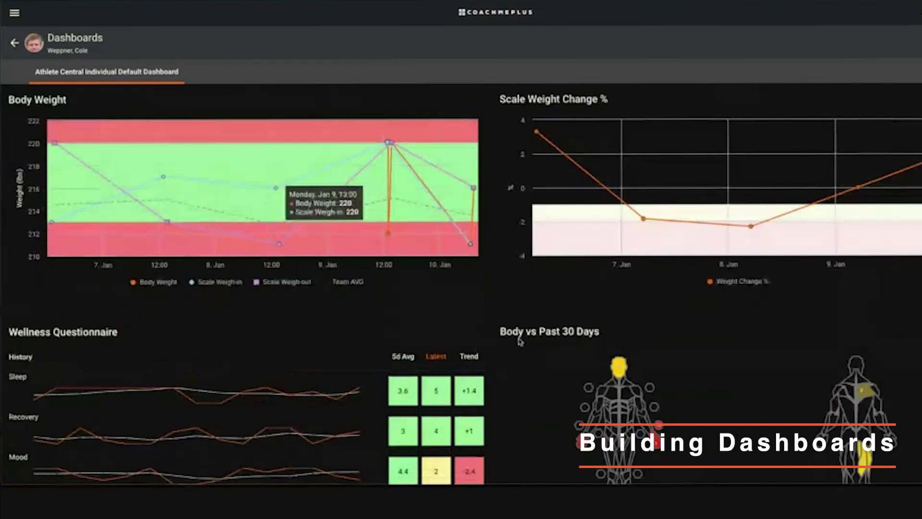